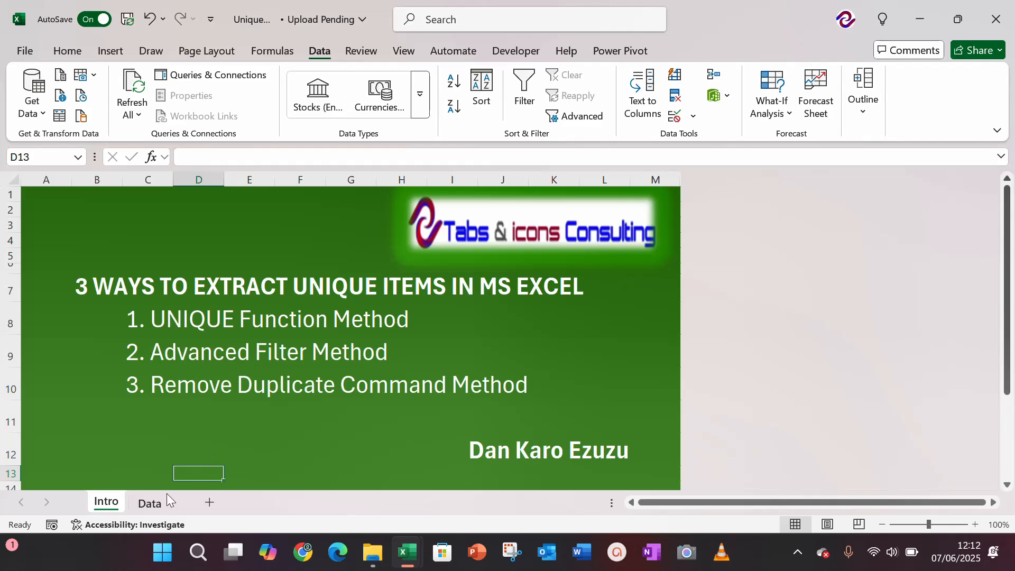
Step: Open the Data sheet and examine the sales table's headers from Sales Person to Product
left_click(150, 503)
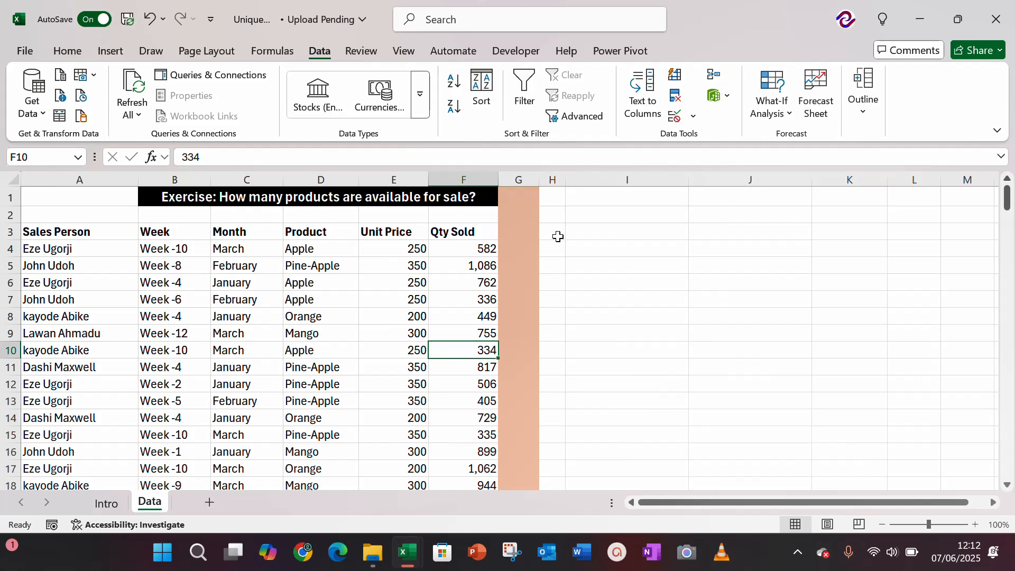
left_click(317, 249)
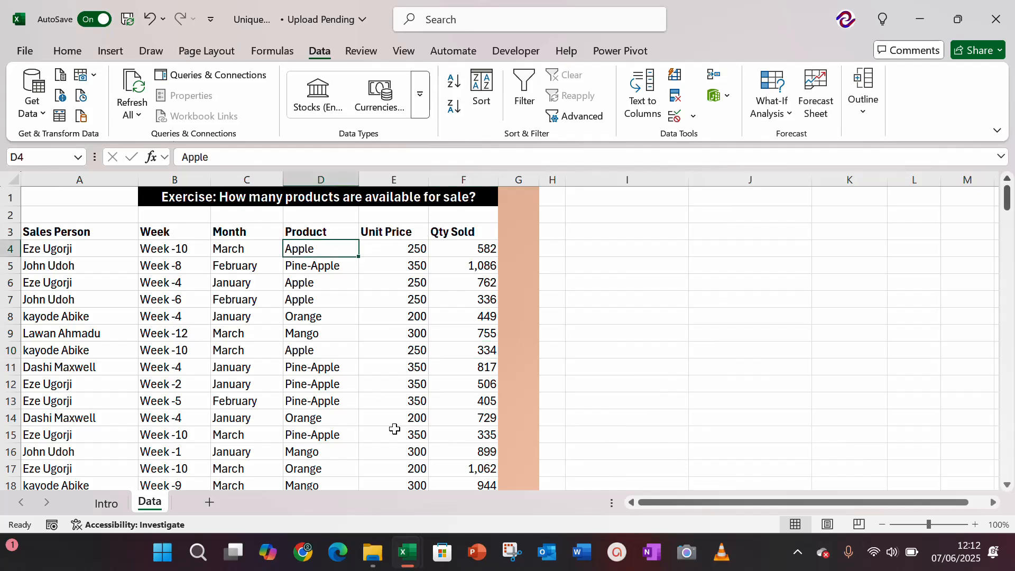
key("Down")
key("Up")
key("Up")
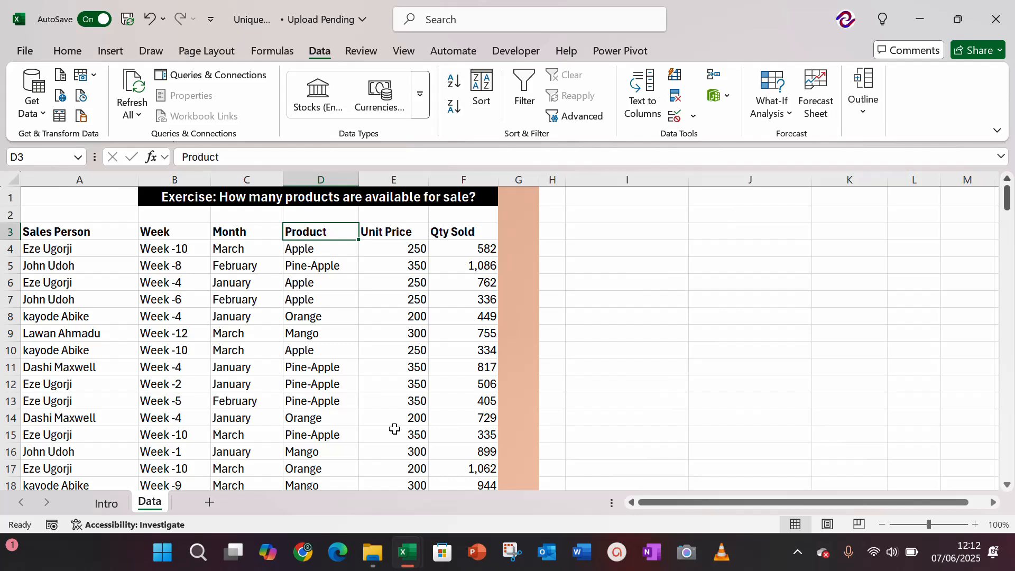
key("Left")
key("Left")
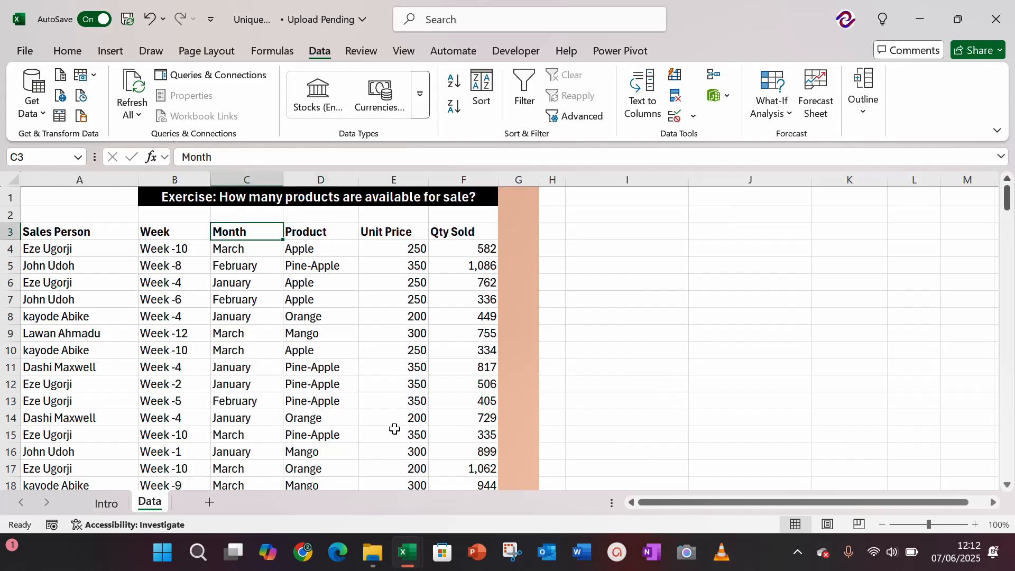
key("Left")
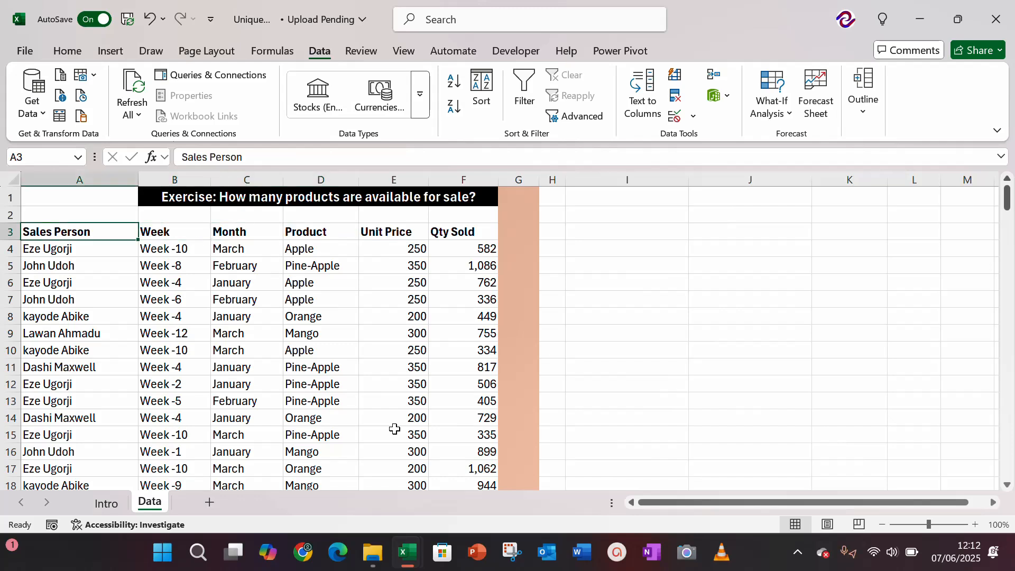
key("Right")
key("Right")
key("Right")
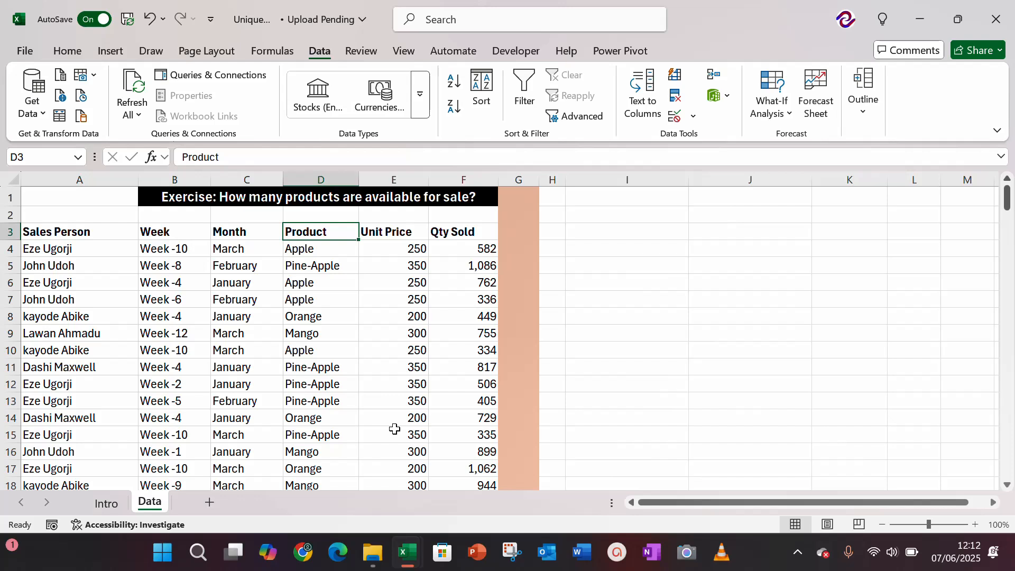
Step: Enter =UNIQUE(D3:D195) in cell I2 to list the distinct products, and make the list's header bold
key("Right")
key("Right")
key("Right")
key("Right")
key("Right")
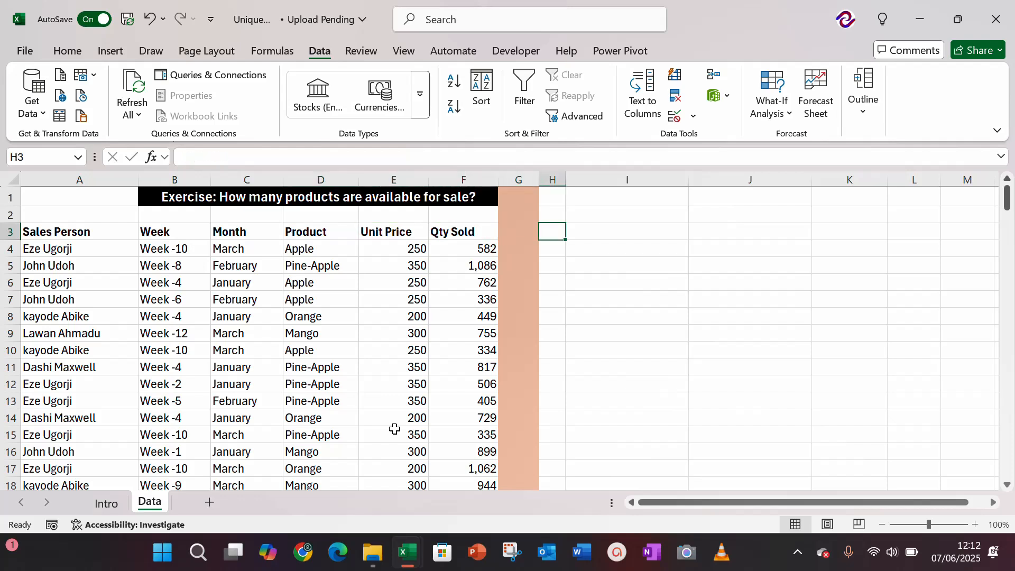
key("Up")
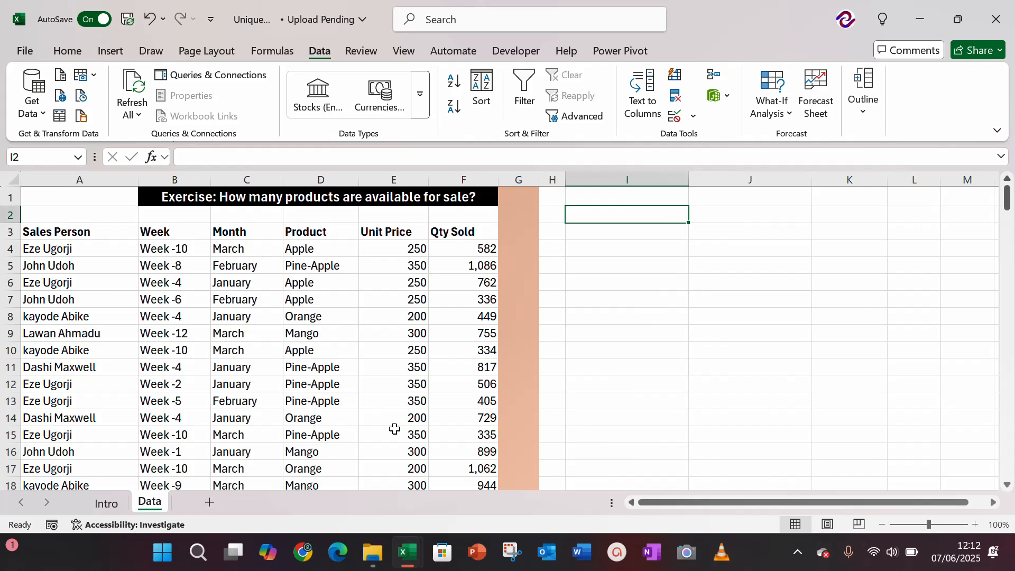
type("=uniq")
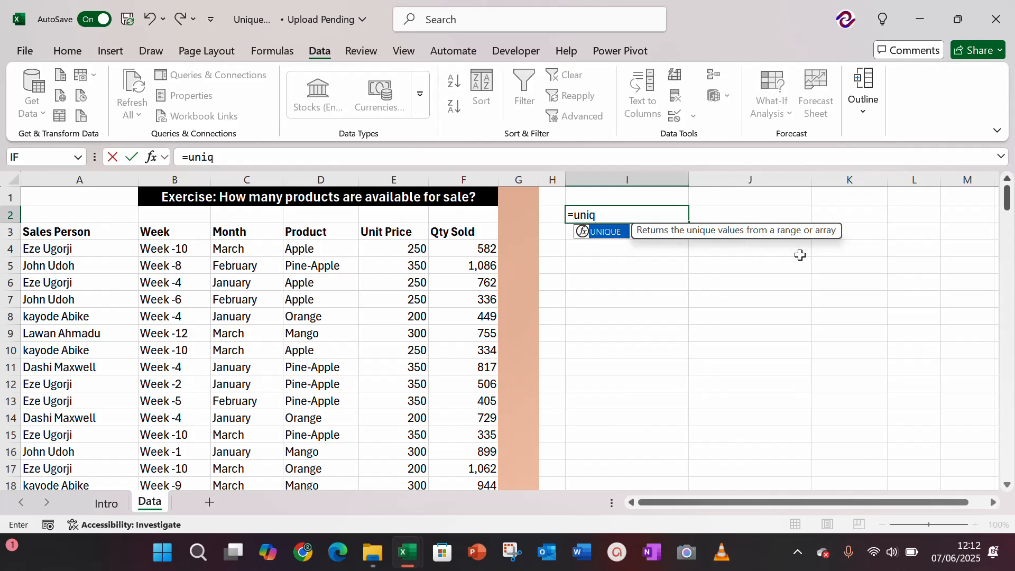
key("Tab")
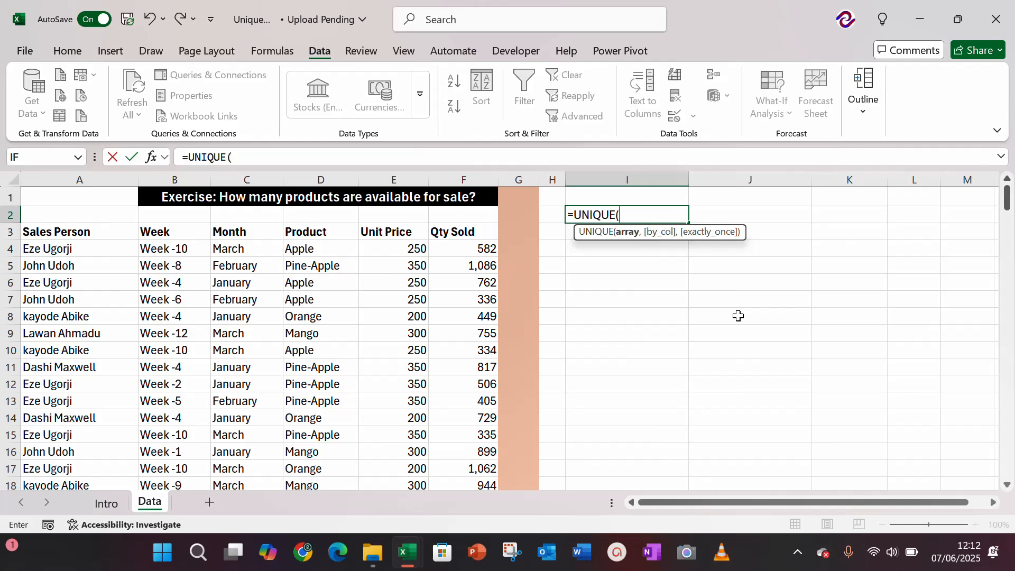
left_click(311, 228)
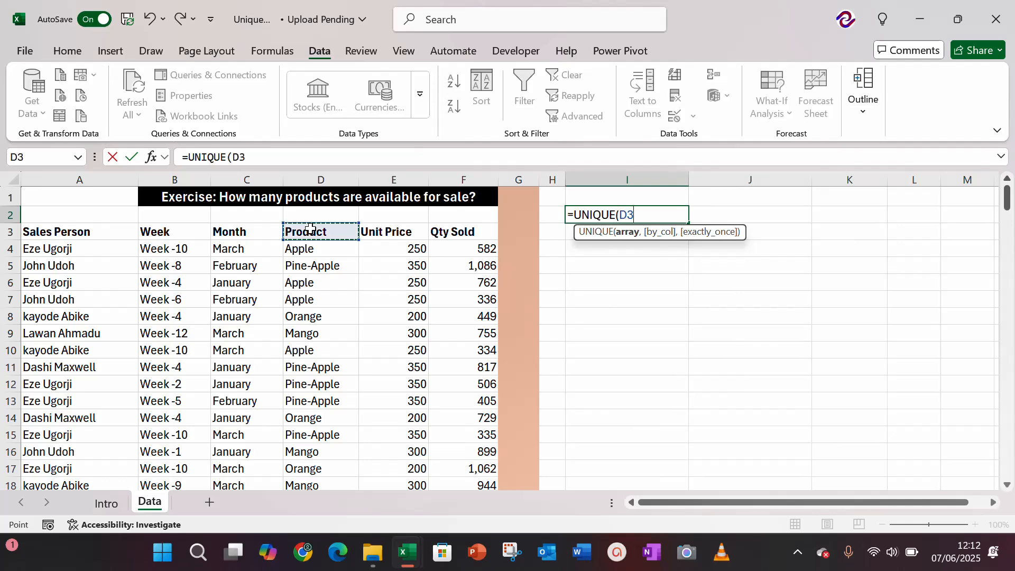
key("ctrl+shift+Down")
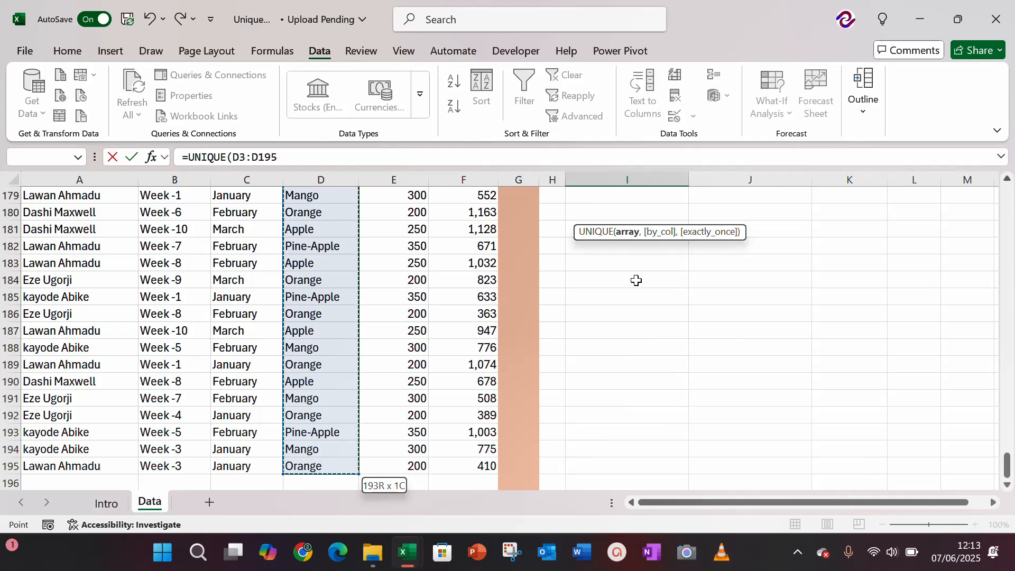
key("Return")
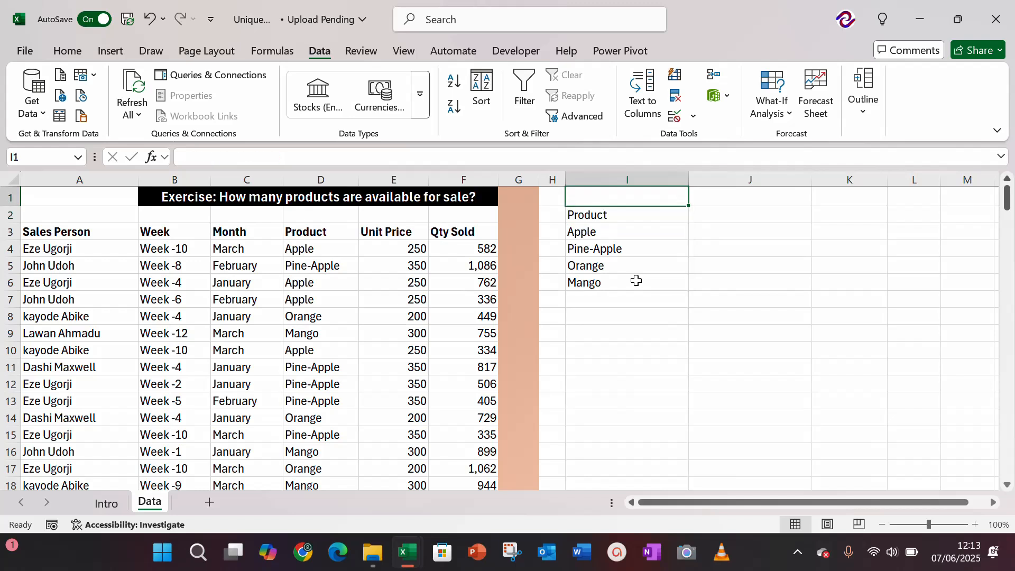
key("ctrl+b")
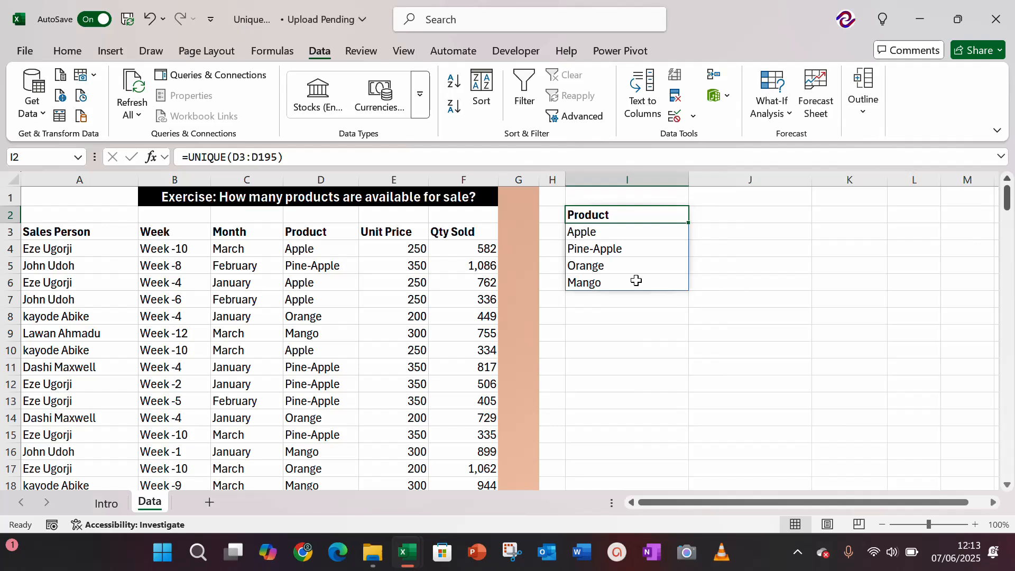
Step: Start an Advanced Filter from cell J1 with the Product column, D3:D195, as its list range
key("Up")
key("Right")
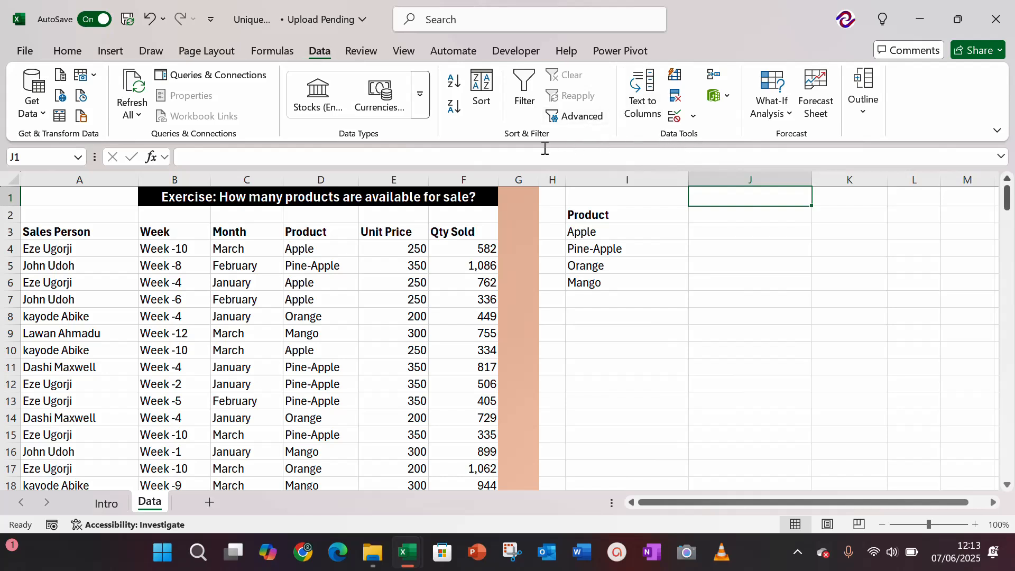
left_click(574, 121)
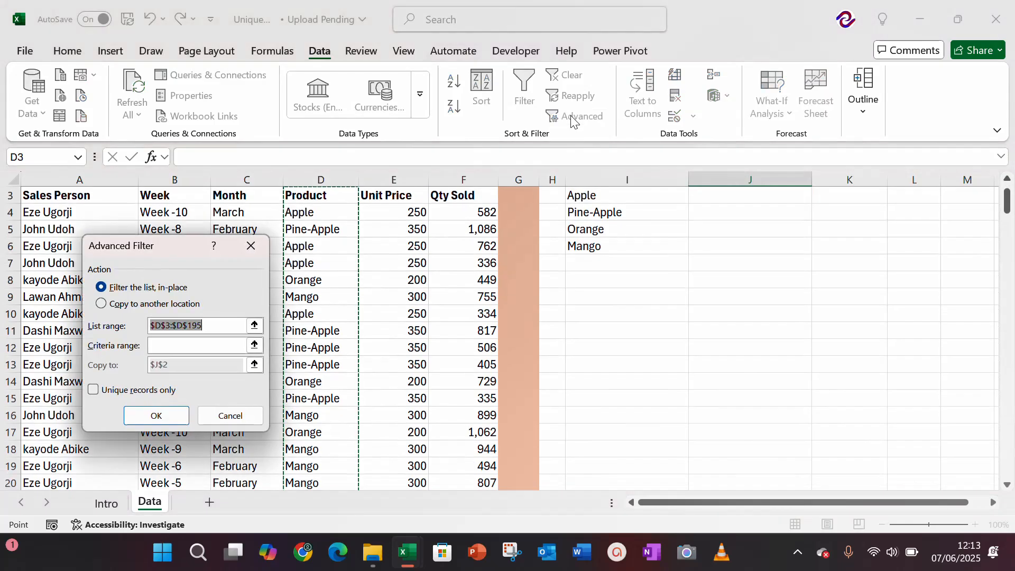
left_click_drag(158, 256, 542, 223)
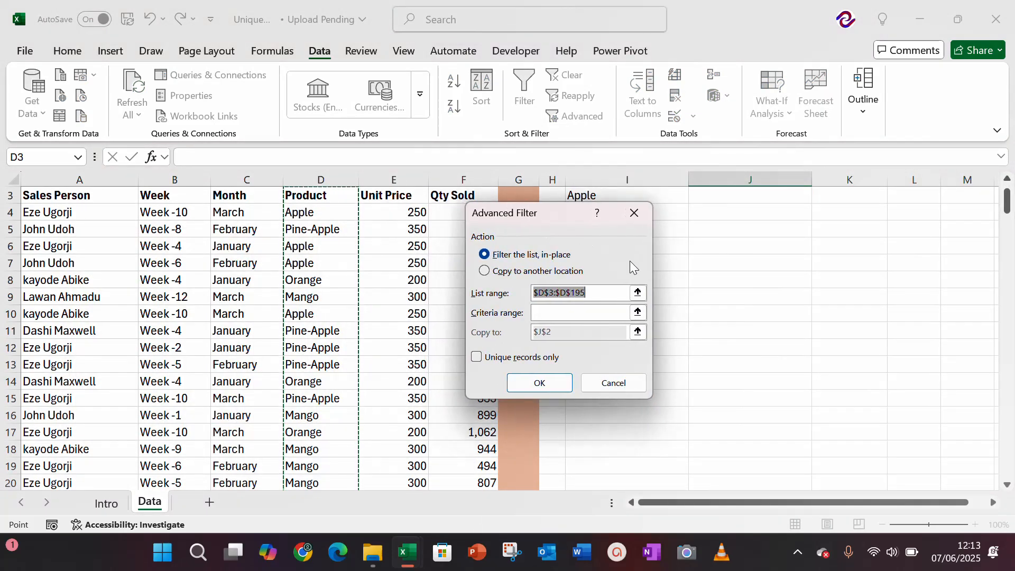
key("BackSpace")
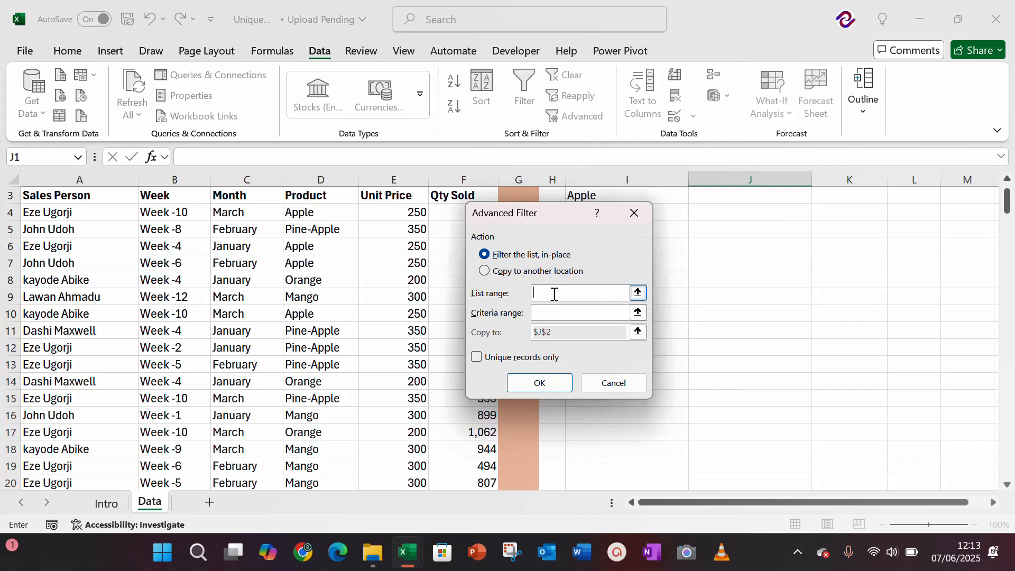
left_click(317, 197)
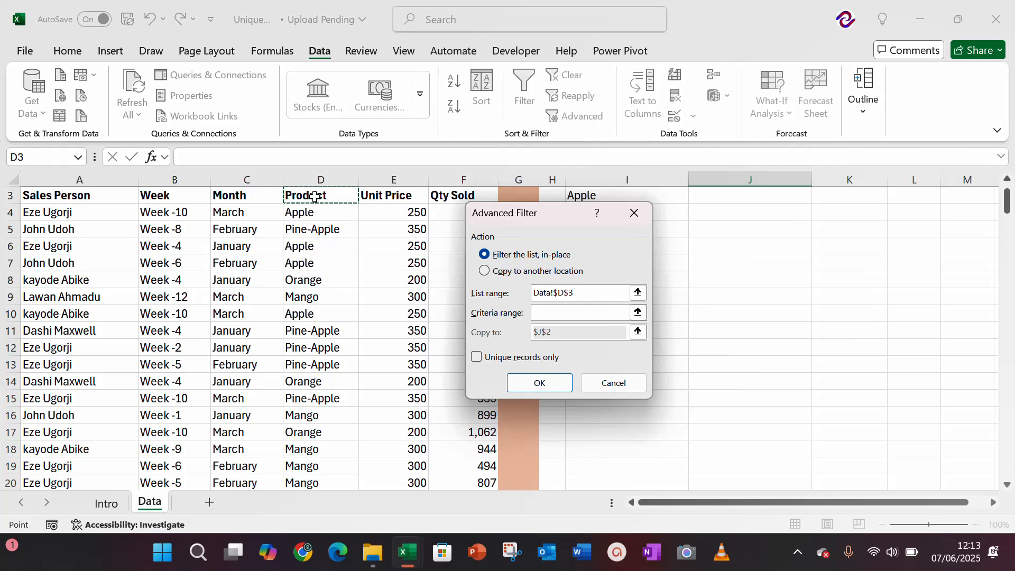
key("ctrl+shift+Down")
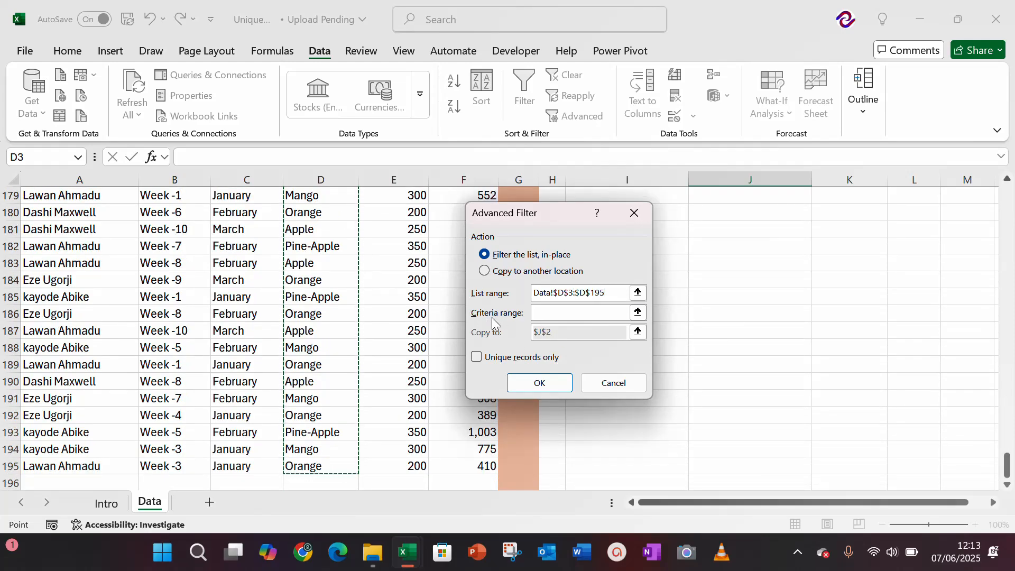
left_click(582, 323)
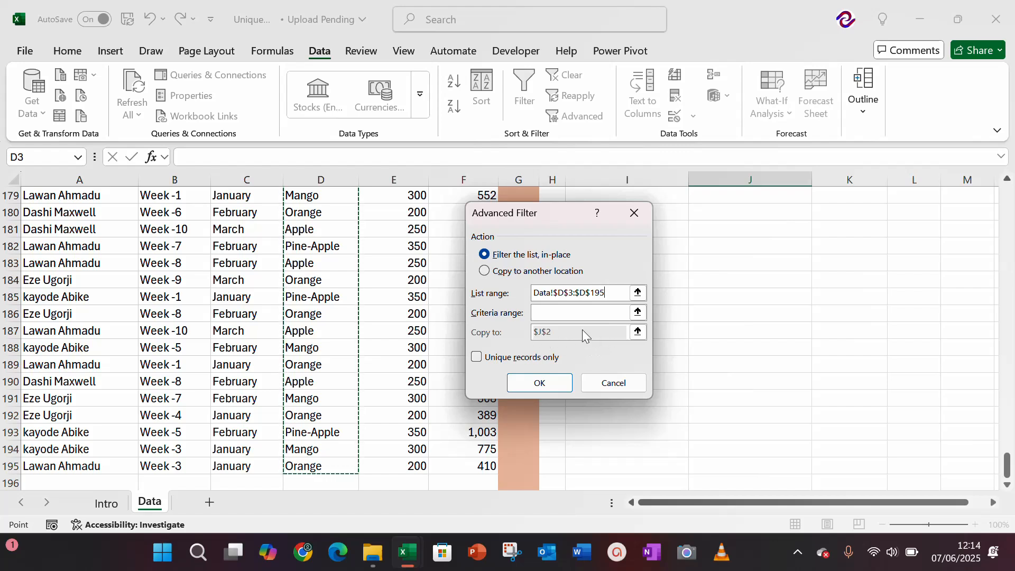
Step: Set the Advanced Filter to copy unique records only to cell J2, and run it
left_click(485, 272)
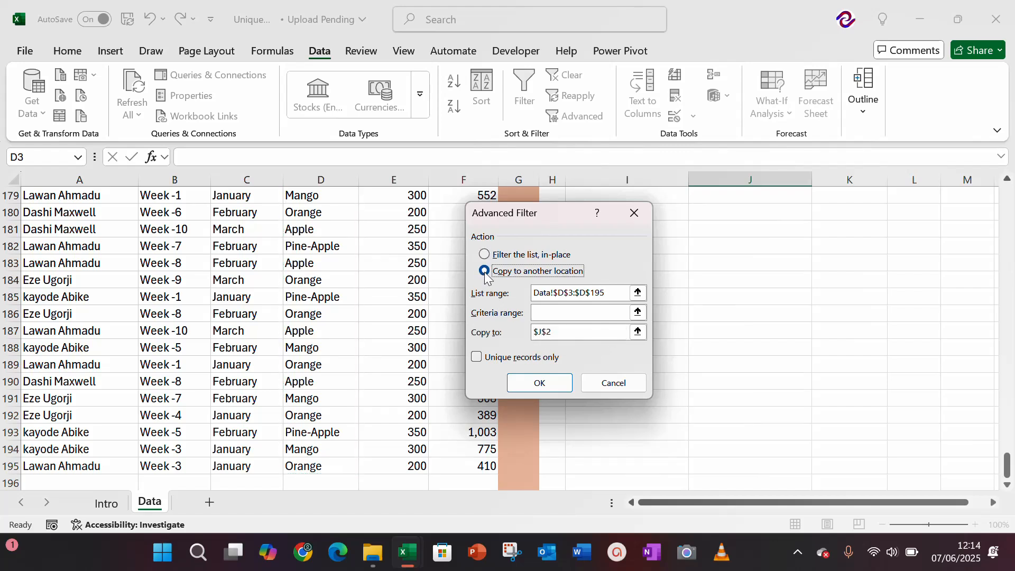
left_click(577, 334)
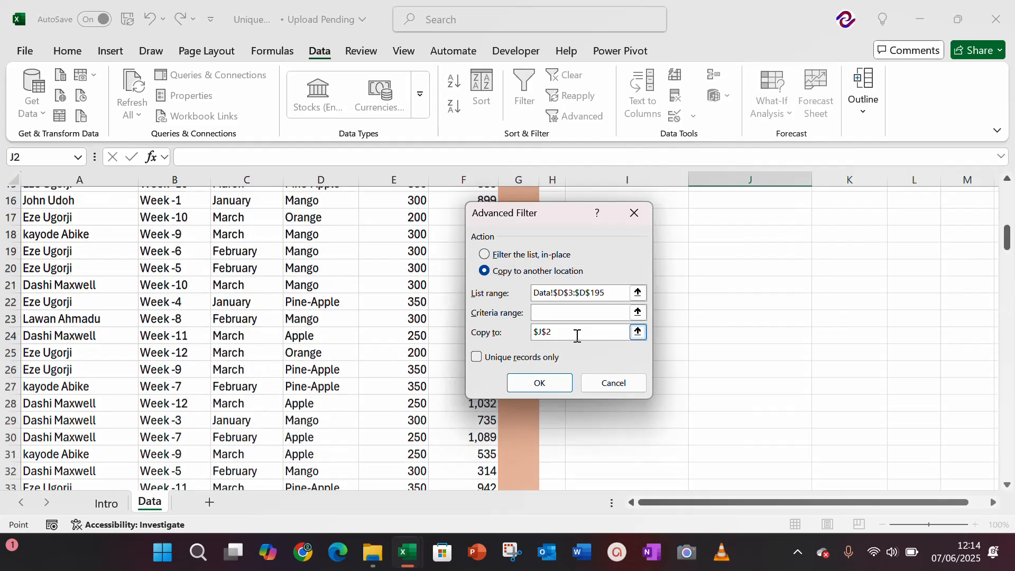
key("BackSpace")
key("BackSpace")
key("BackSpace")
key("BackSpace")
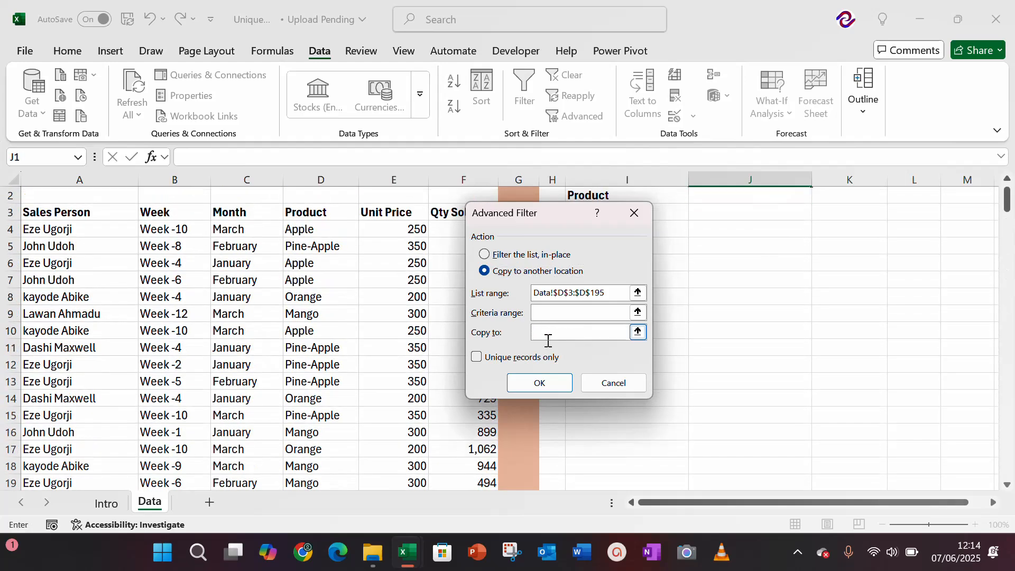
left_click(479, 358)
left_click(559, 334)
left_click(765, 229)
key("ctrl+Up")
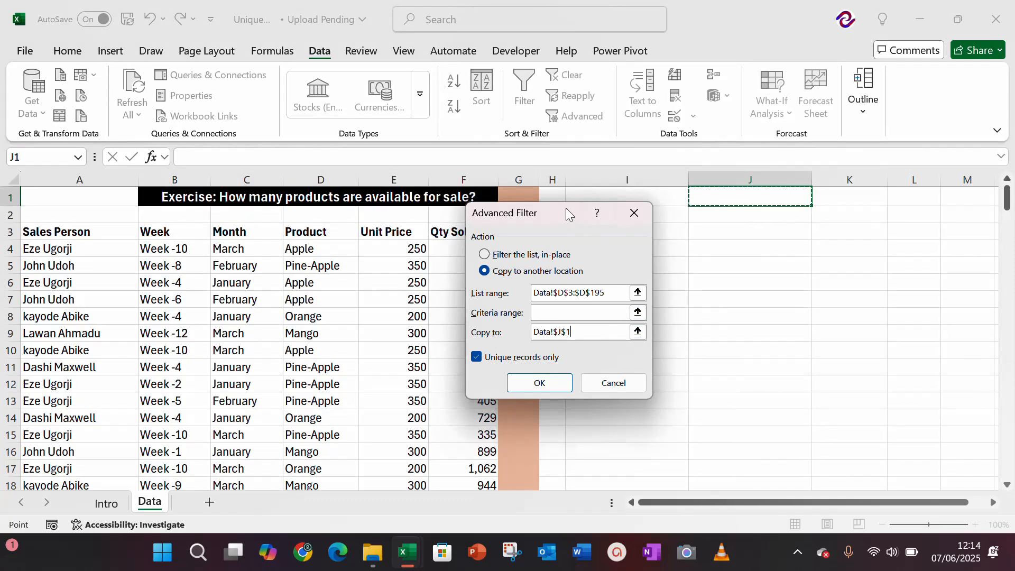
left_click_drag(565, 208, 373, 231)
key("shift+Down")
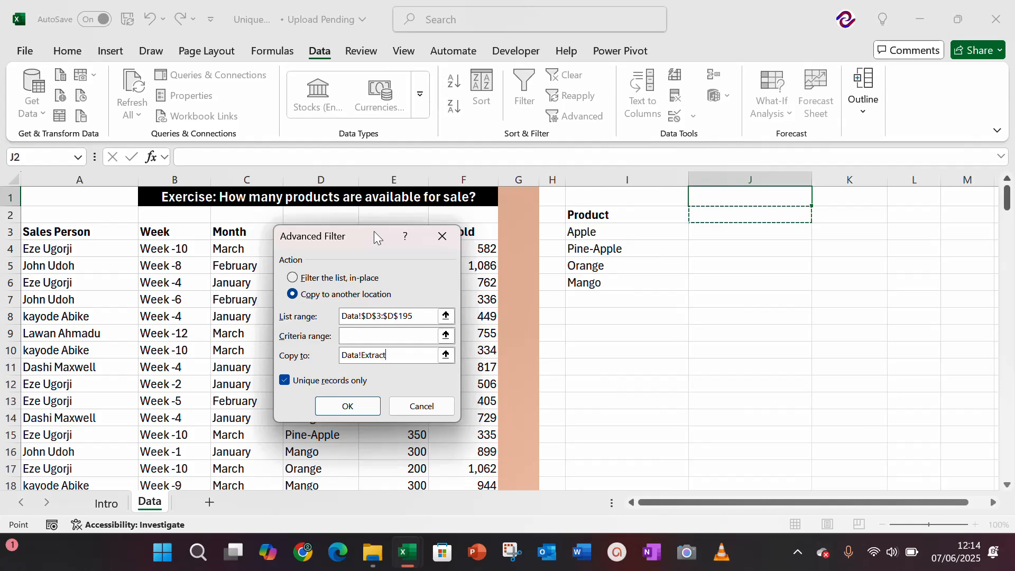
left_click(346, 405)
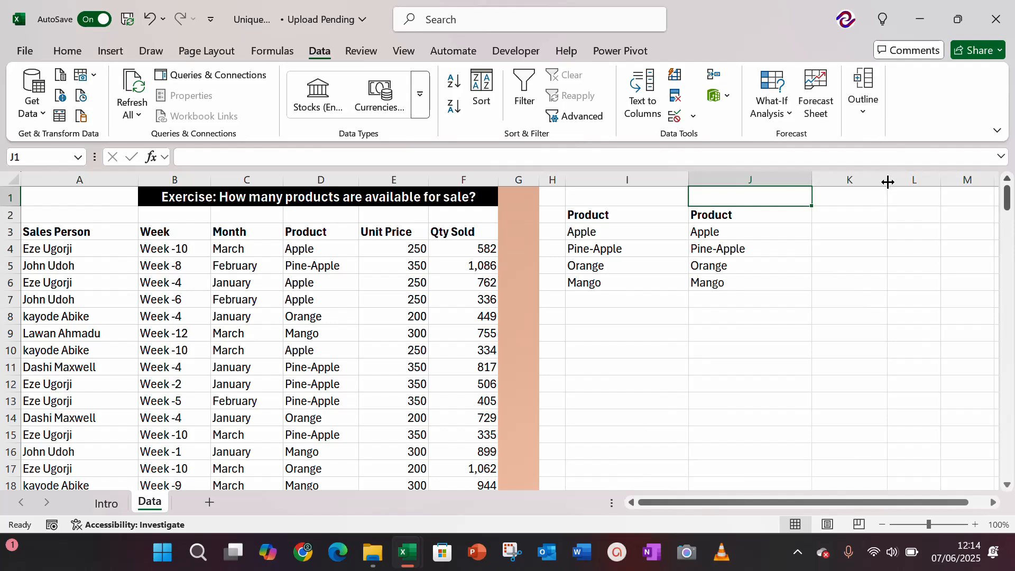
Step: Widen column K and copy the full Product column, D3:D195, to cell K2
left_click_drag(888, 183, 933, 181)
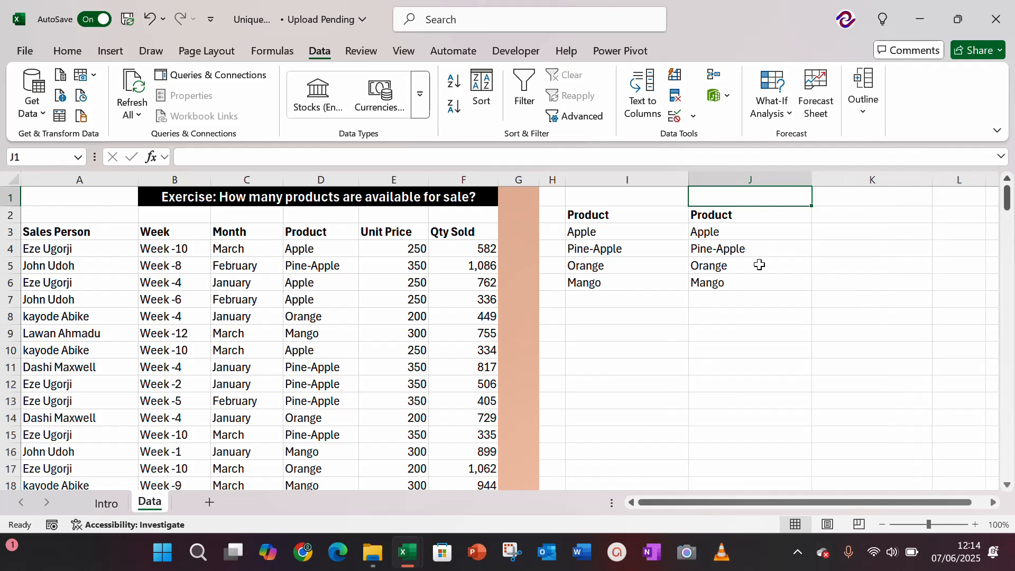
left_click(316, 232)
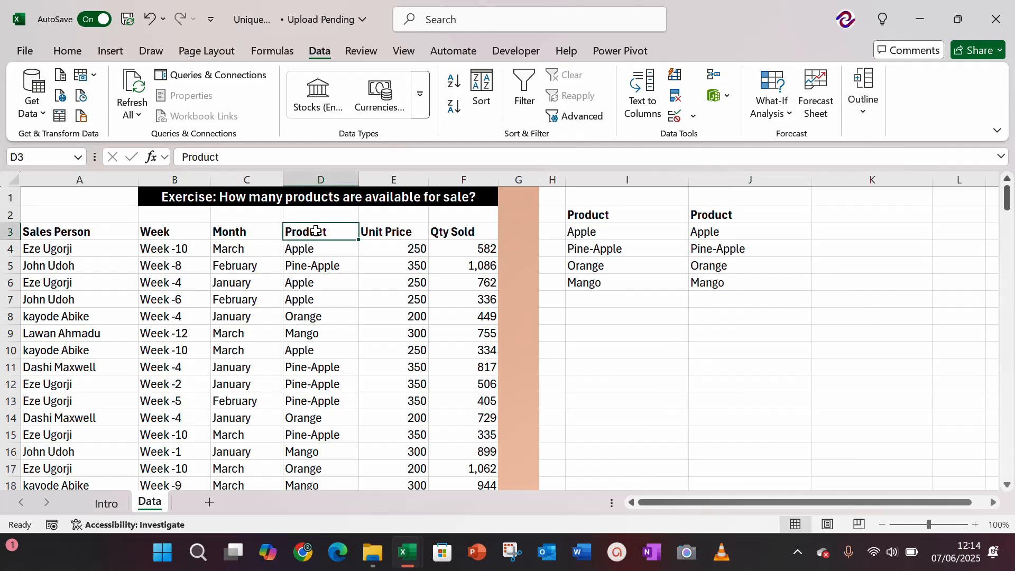
key("ctrl+shift+Down")
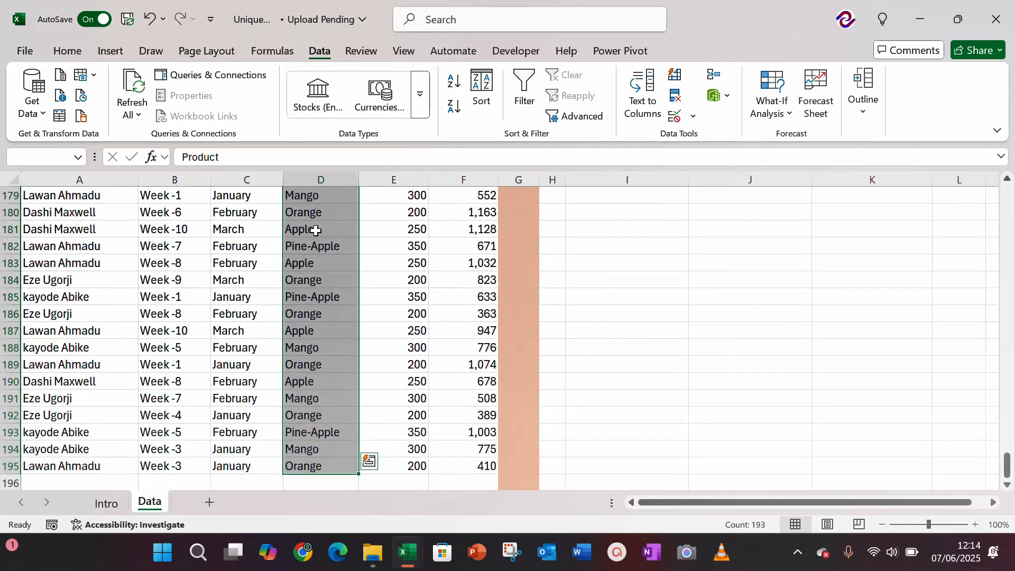
key("ctrl+c")
key("Up")
key("Right")
key("Right")
key("Right")
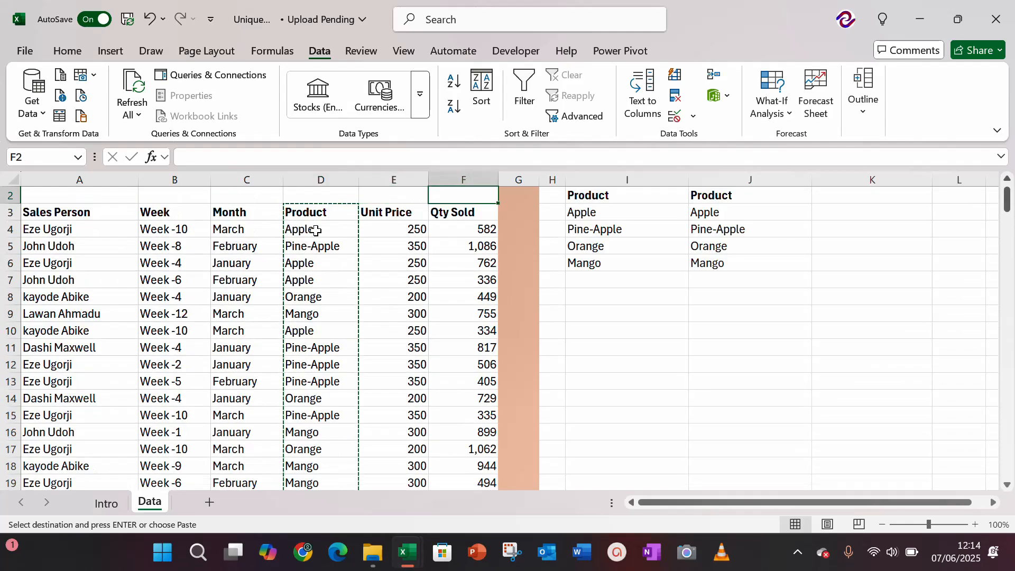
key("Up")
key("Right")
key("Down")
key("Right")
key("Right")
key("Right")
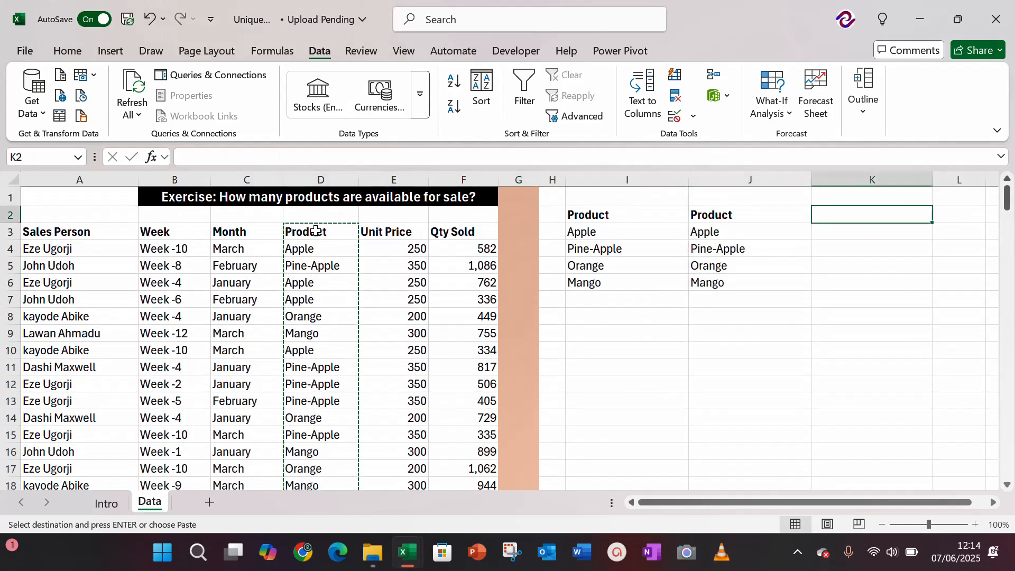
key("Return")
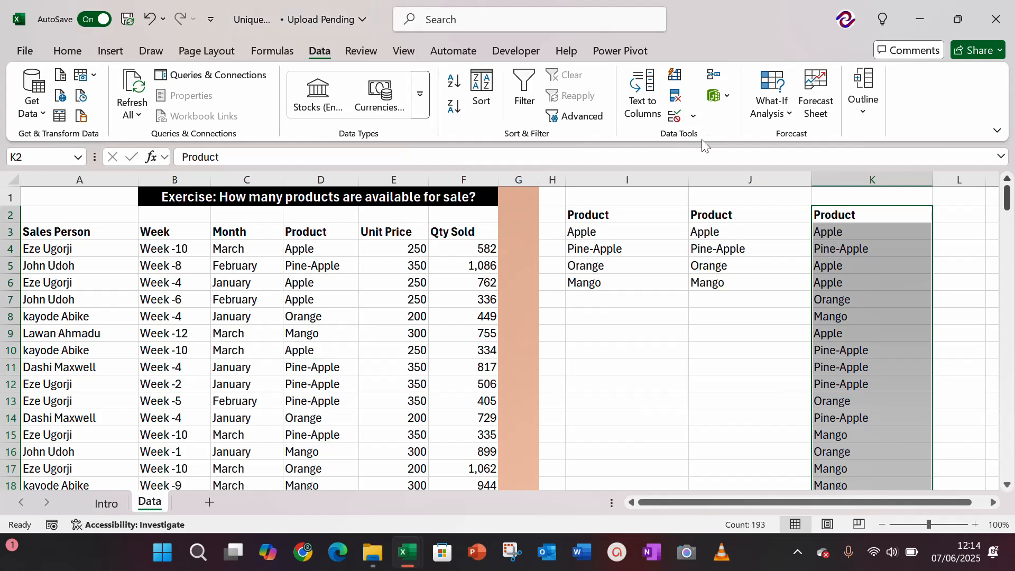
Step: Remove duplicates from the Product list in column K, continuing with the current selection and keeping its header, and slightly narrow column I
left_click(677, 98)
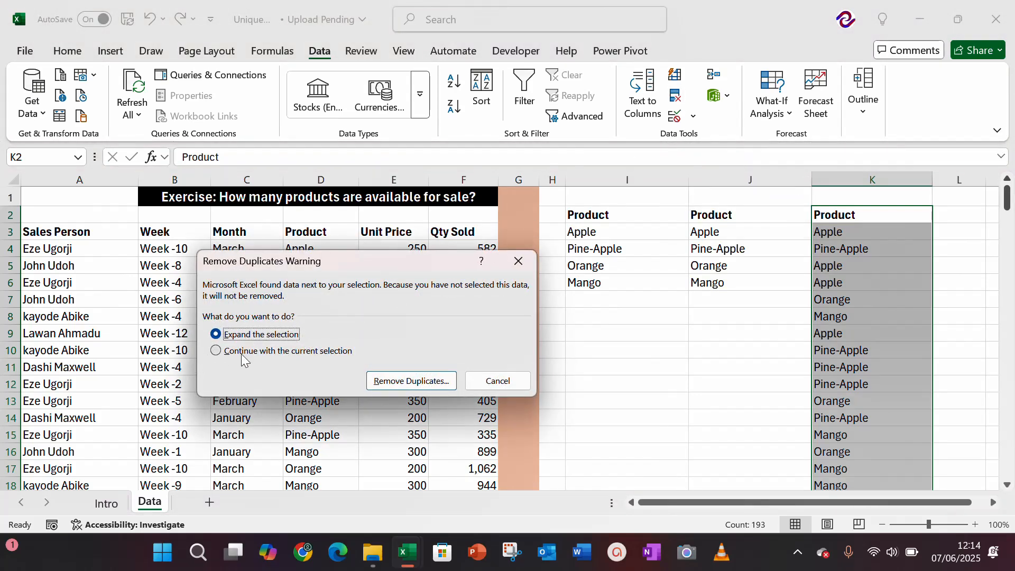
left_click(216, 353)
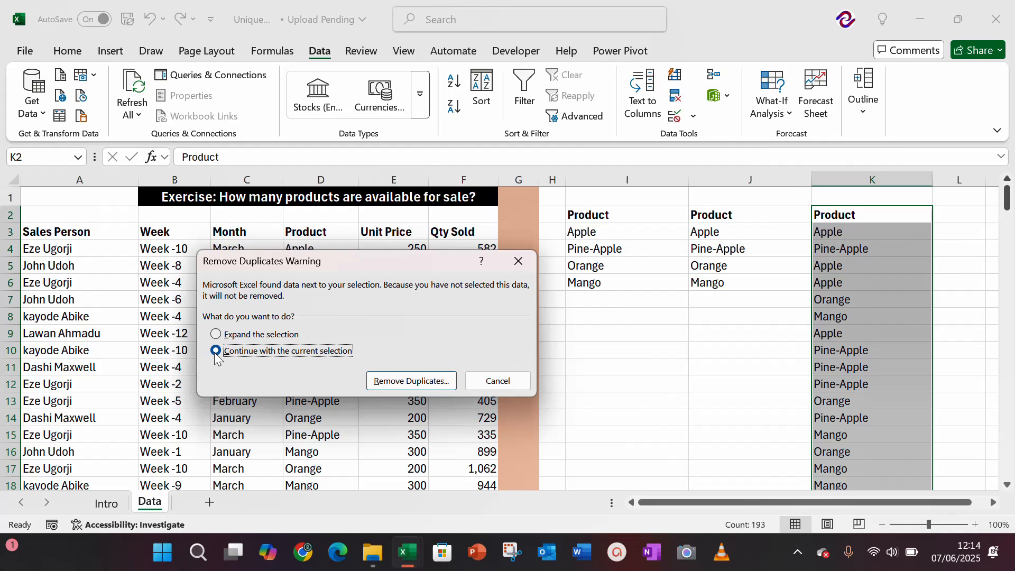
left_click(405, 382)
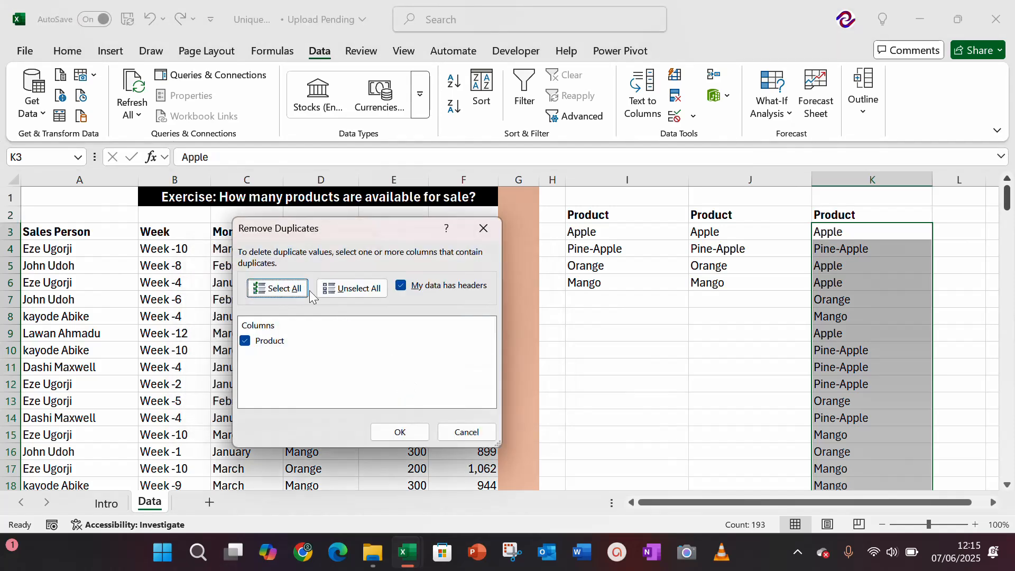
left_click(411, 433)
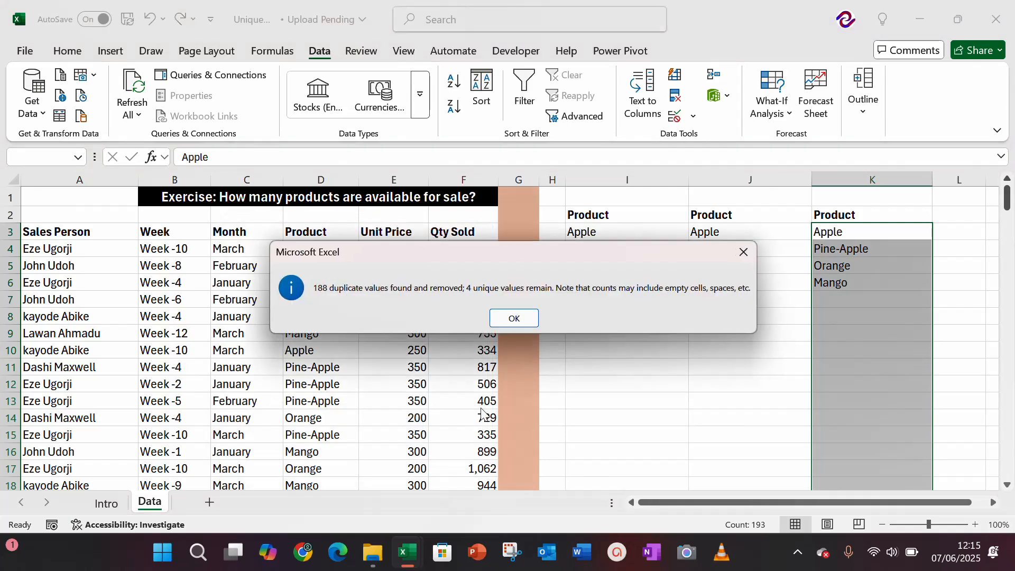
left_click(515, 321)
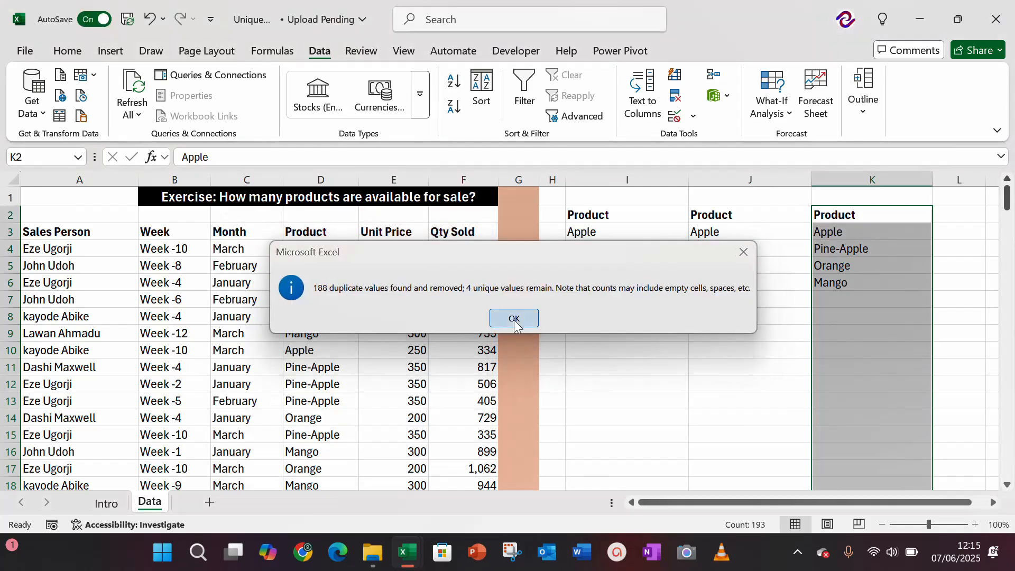
left_click(767, 347)
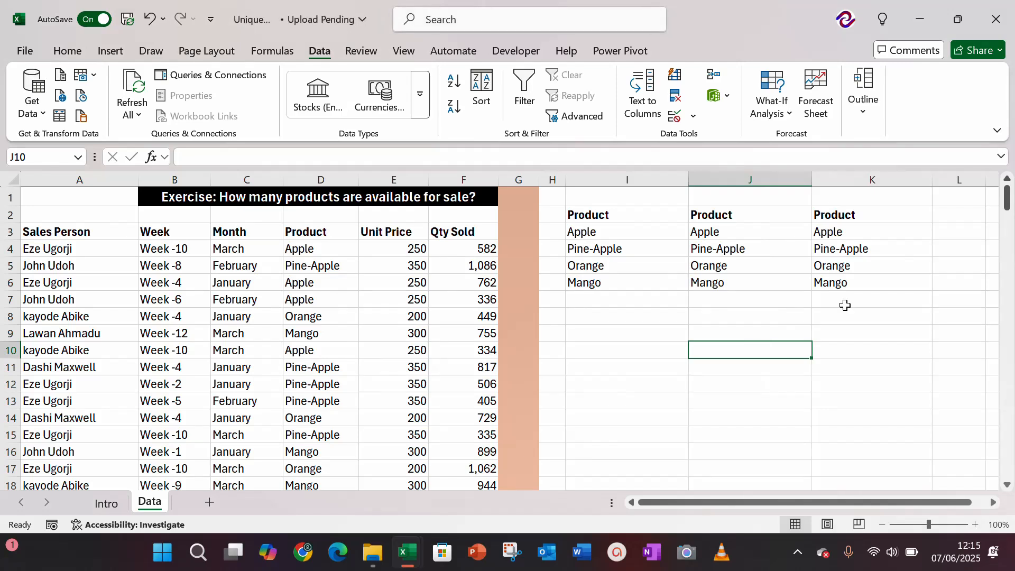
left_click_drag(691, 178, 688, 182)
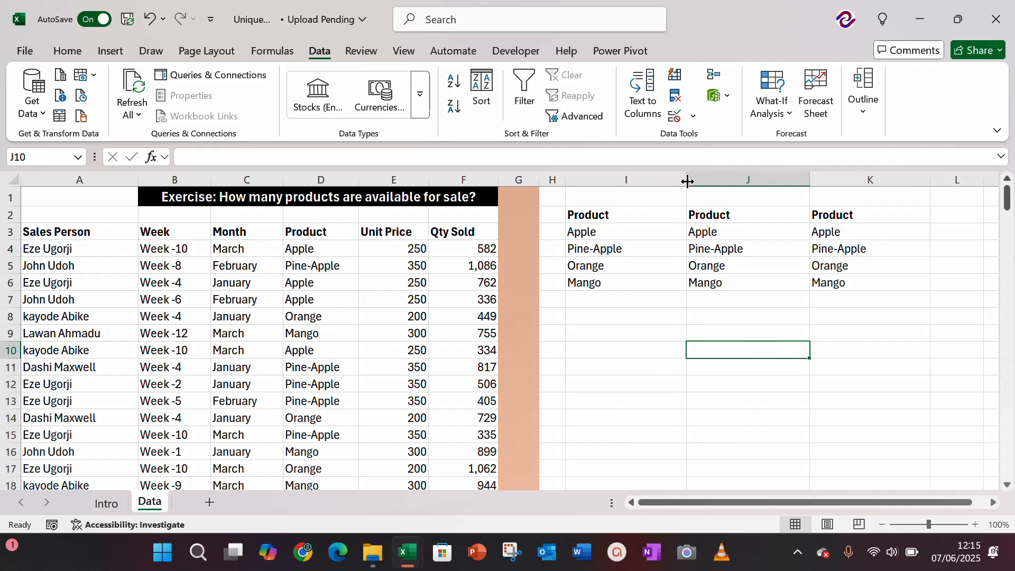